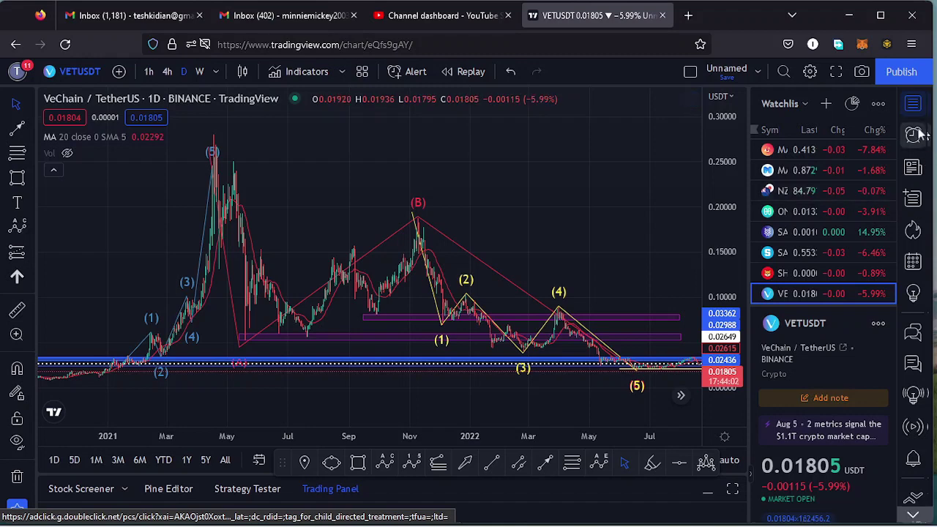
Collapse the right-side watchlist panel so the VETUSDT daily chart spans the full width
left_click(921, 106)
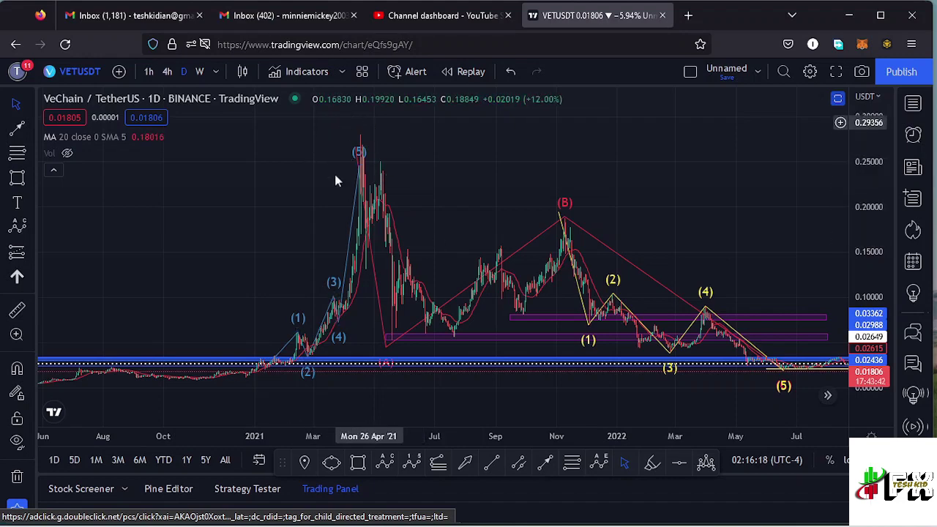
Pan and zoom the daily chart onto April–November 2022 around the yellow support near 0.0200
left_click_drag(796, 292, 752, 257)
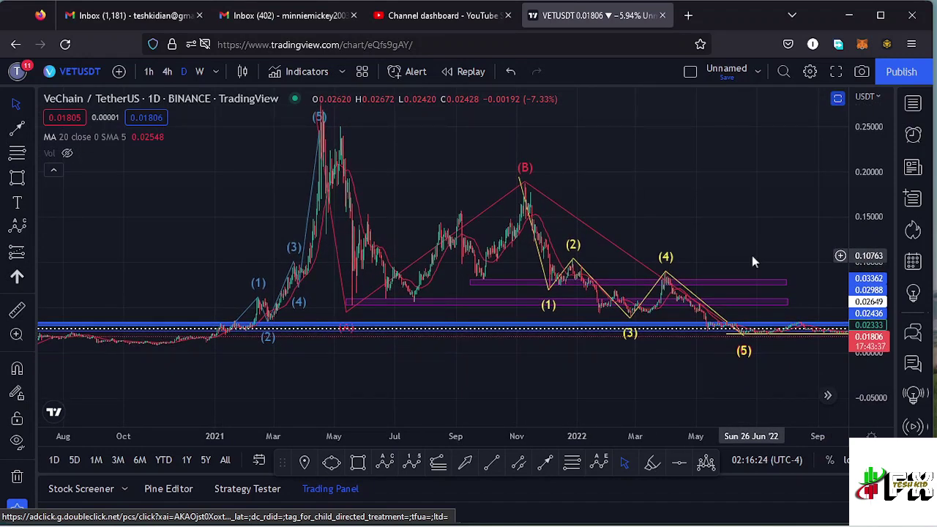
left_click_drag(871, 359, 864, 269)
scroll(620, 291, "up", 5)
scroll(634, 295, "up", 2)
left_click_drag(634, 295, 429, 387)
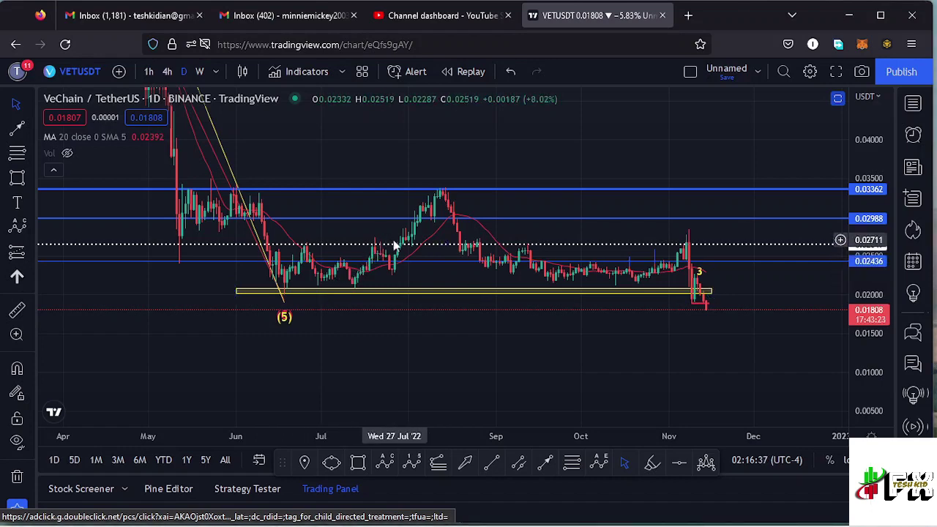
left_click_drag(885, 261, 878, 270)
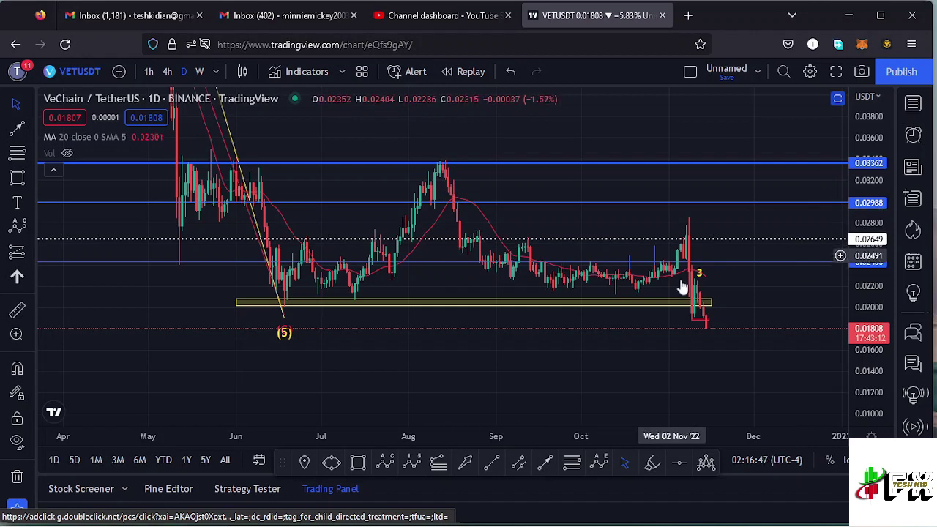
Switch to 4-hour candles and frame the June–November wave count
left_click(168, 71)
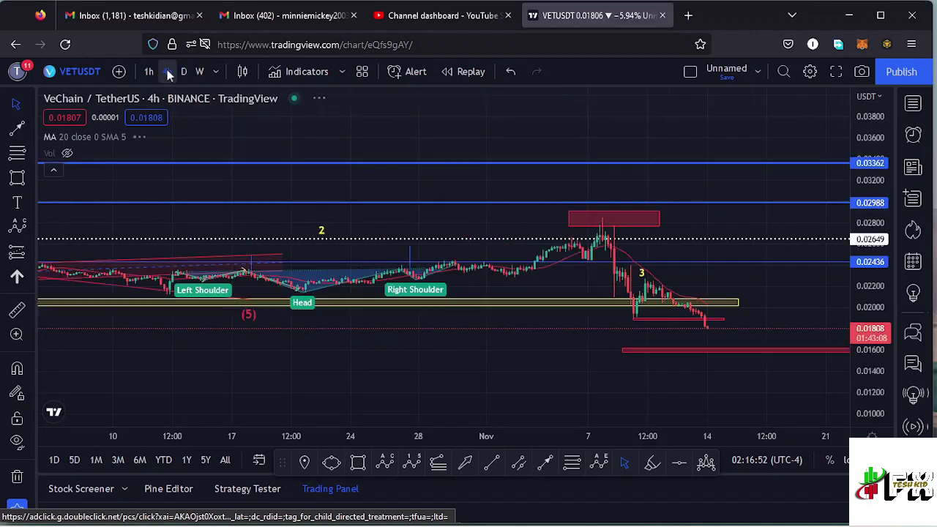
scroll(360, 239, "down", 5)
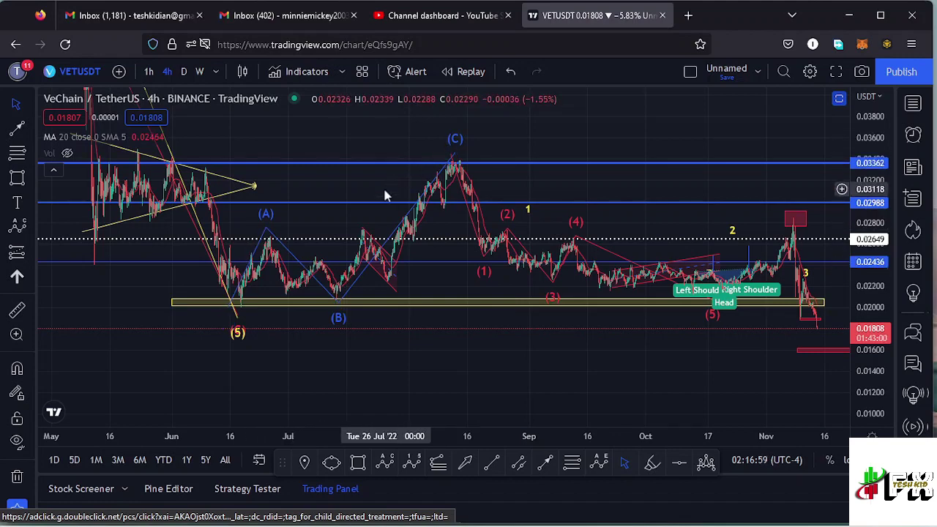
scroll(381, 189, "up", 3)
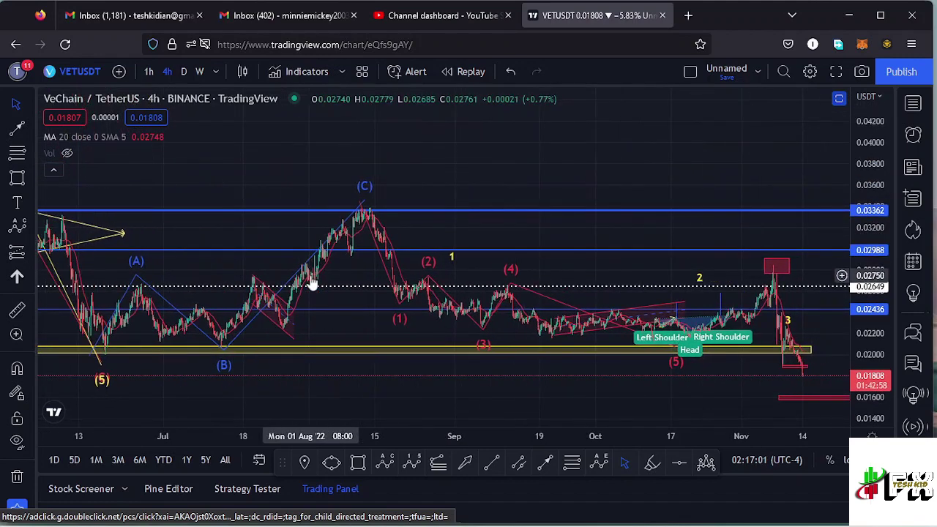
scroll(242, 271, "left", 3)
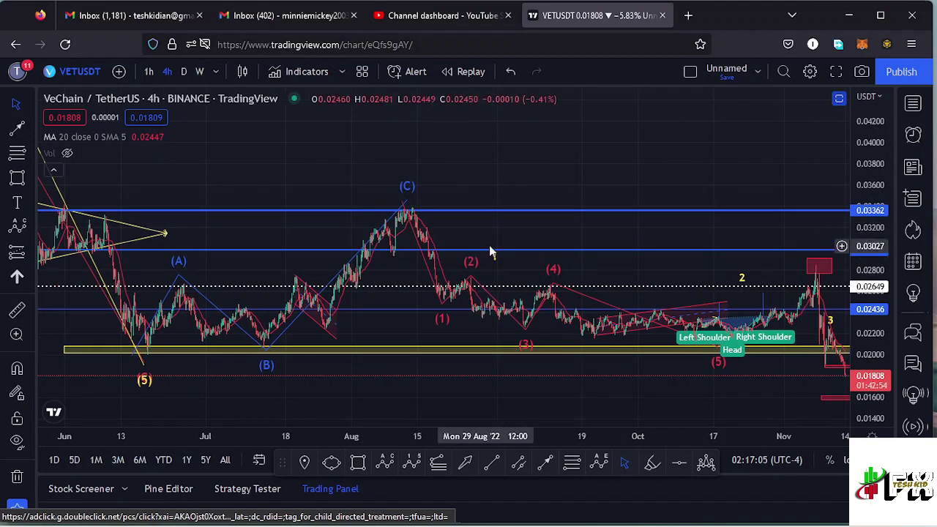
left_click_drag(573, 238, 476, 225)
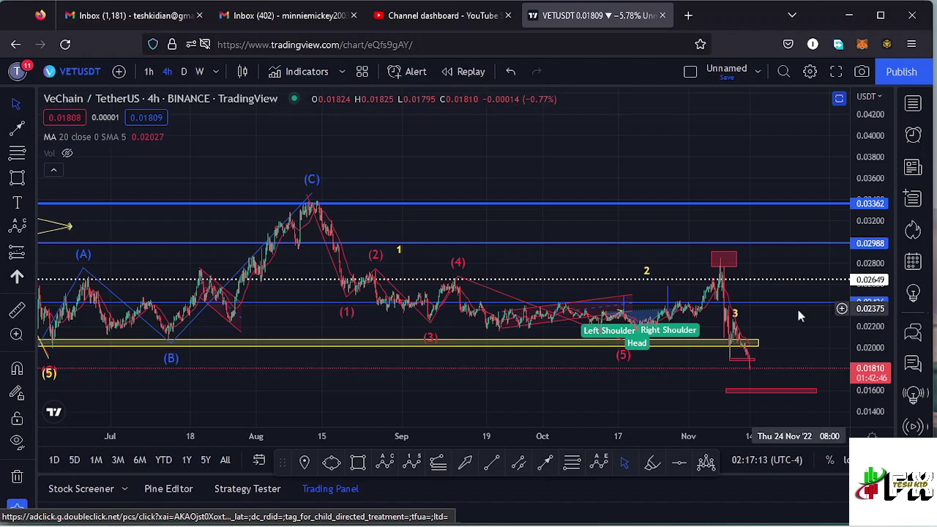
Inspect the red target rectangle and fine-tune the view above the yellow support zone
left_click(741, 359)
left_click(755, 375)
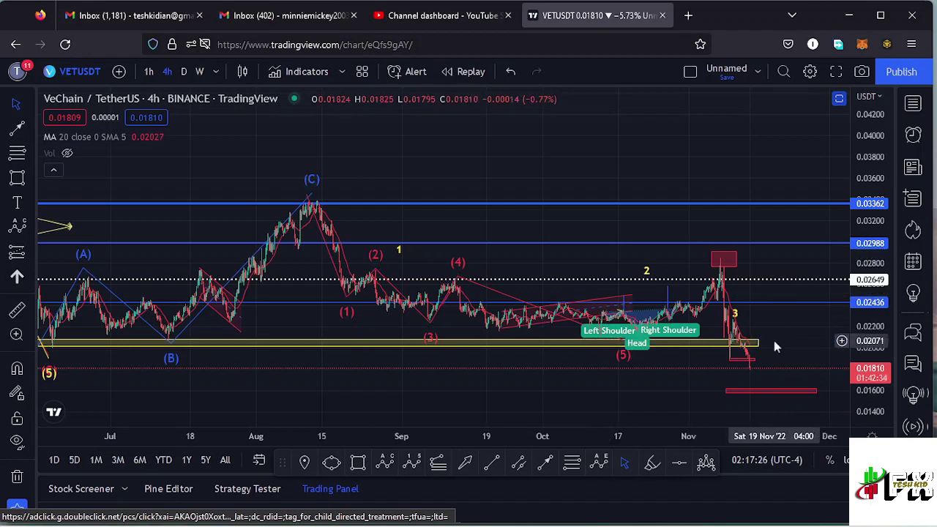
left_click_drag(529, 276, 532, 269)
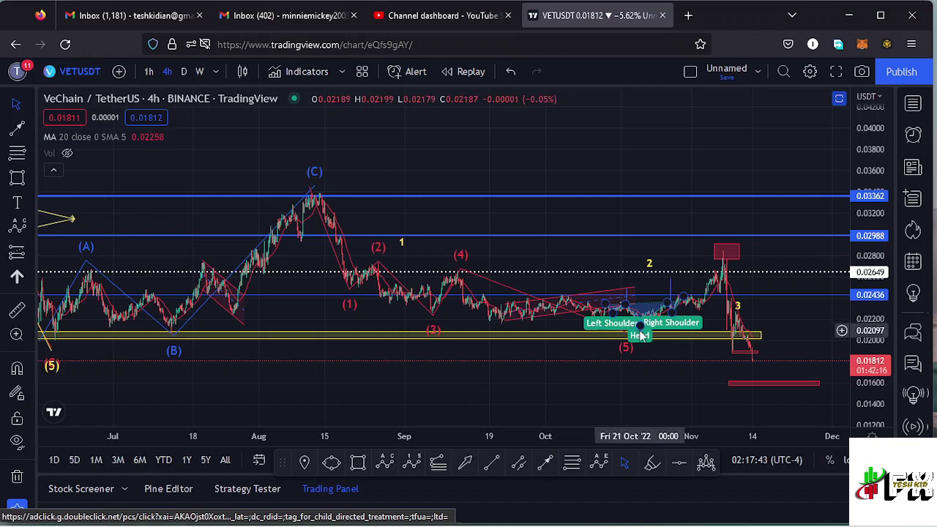
left_click_drag(421, 264, 426, 259)
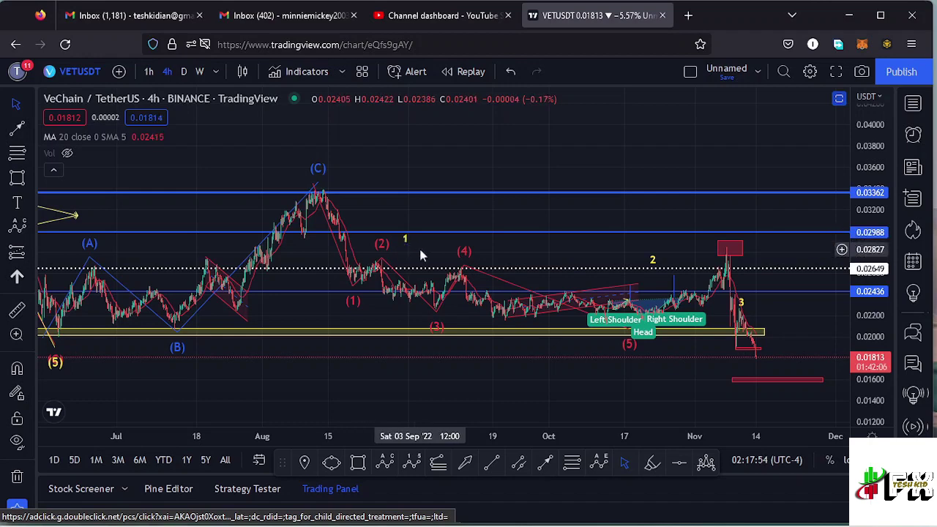
left_click_drag(399, 252, 384, 254)
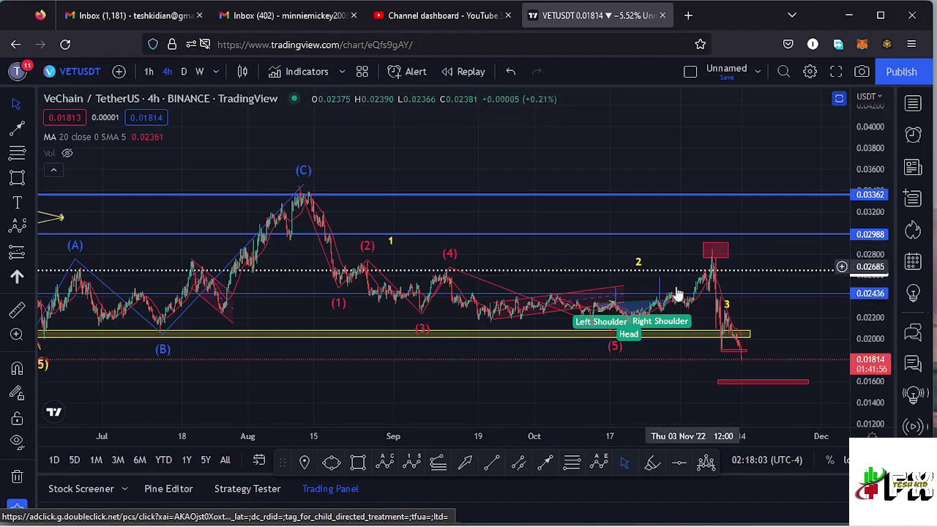
left_click(572, 461)
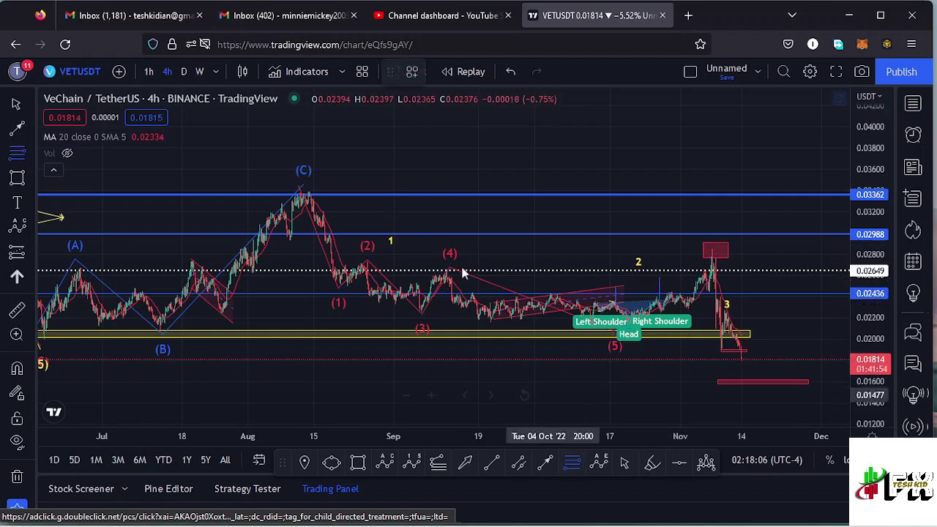
left_click(311, 194)
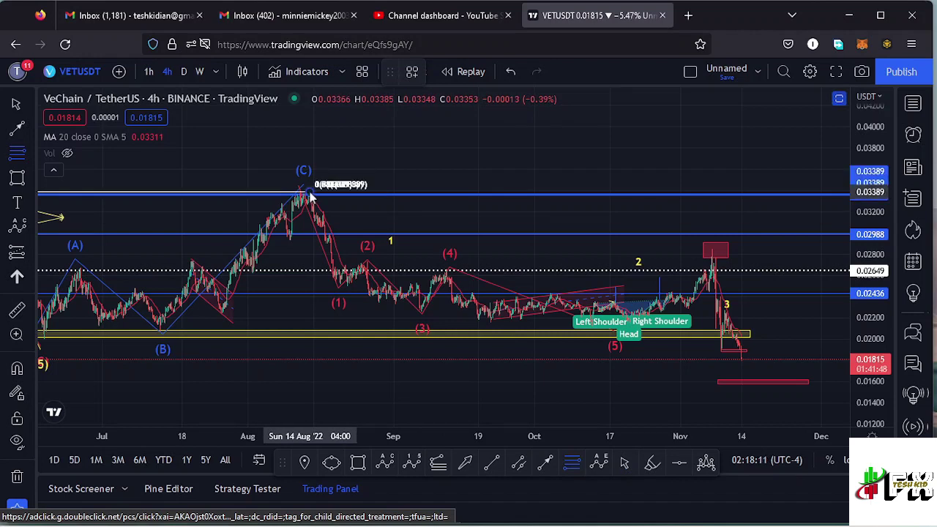
left_click(742, 328)
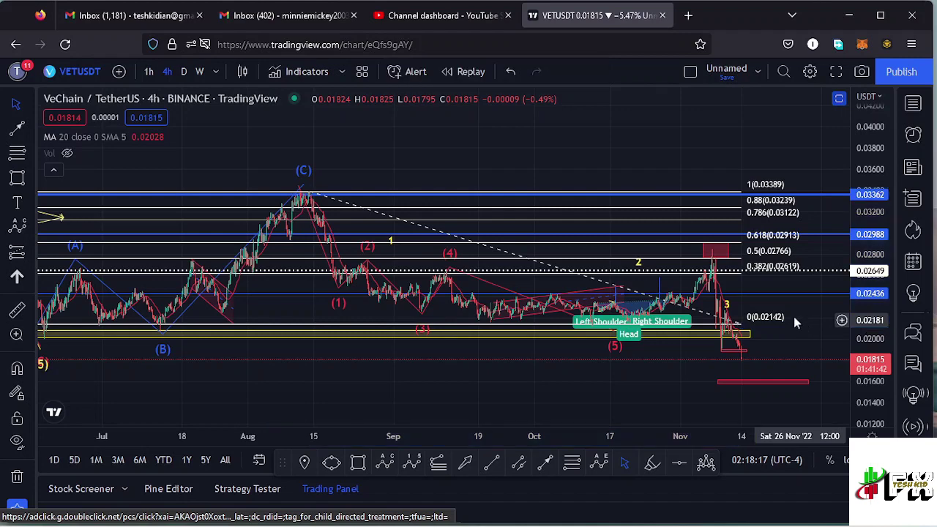
left_click_drag(803, 326, 776, 317)
scroll(867, 261, "up", 6)
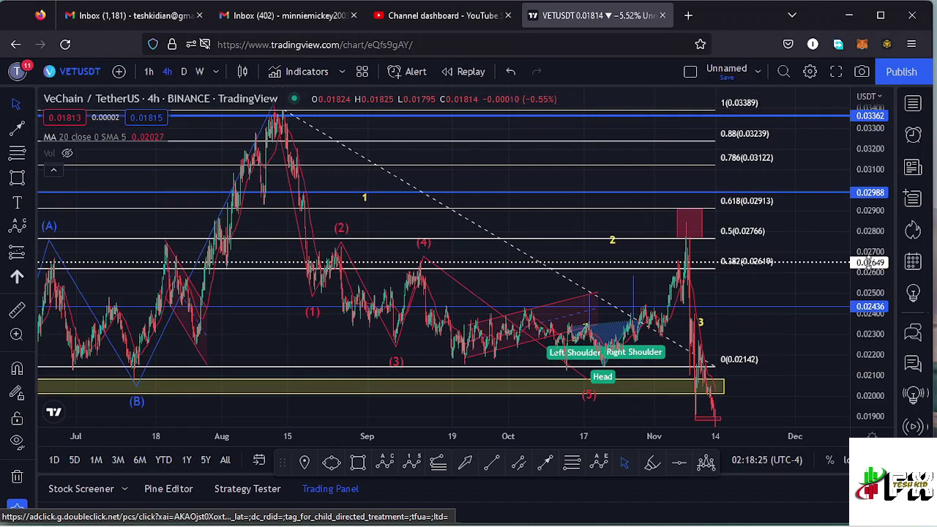
left_click(715, 368)
key("Delete")
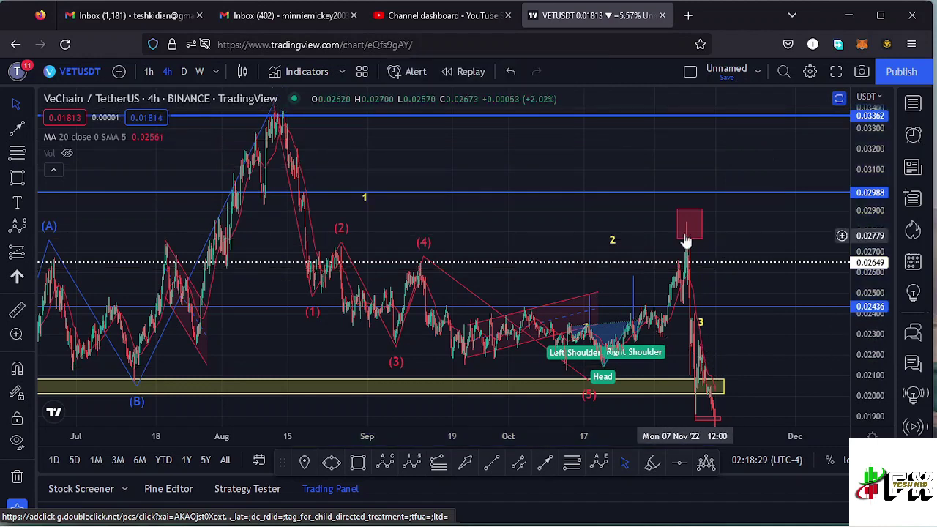
scroll(647, 256, "up", 2)
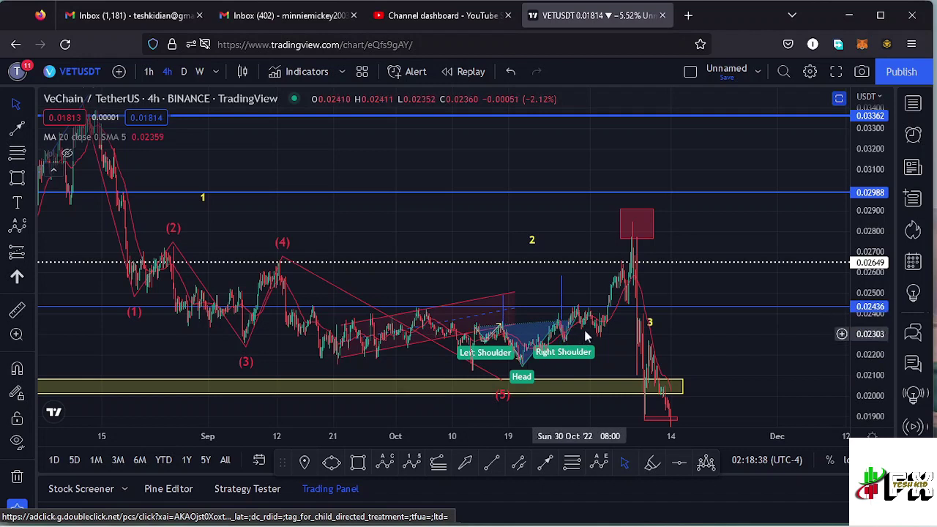
left_click(631, 231)
scroll(648, 220, "up", 2)
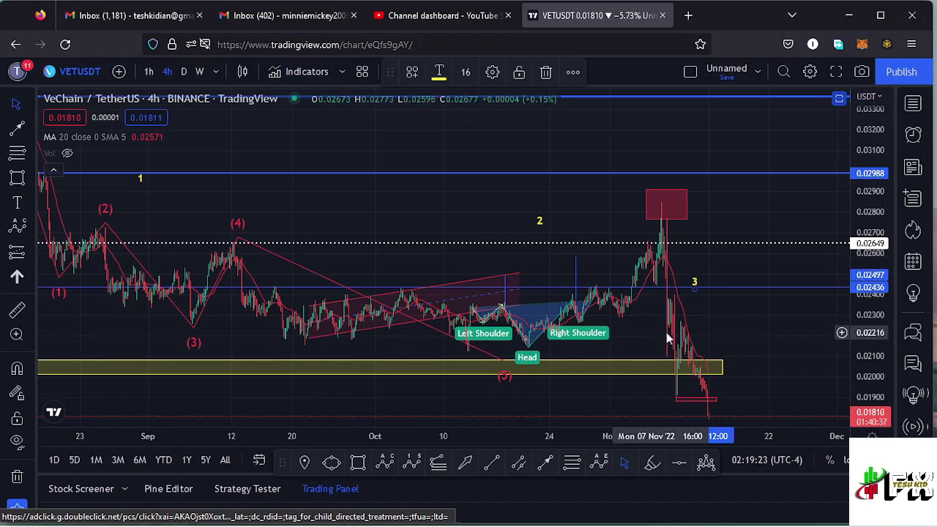
left_click_drag(761, 380, 756, 365)
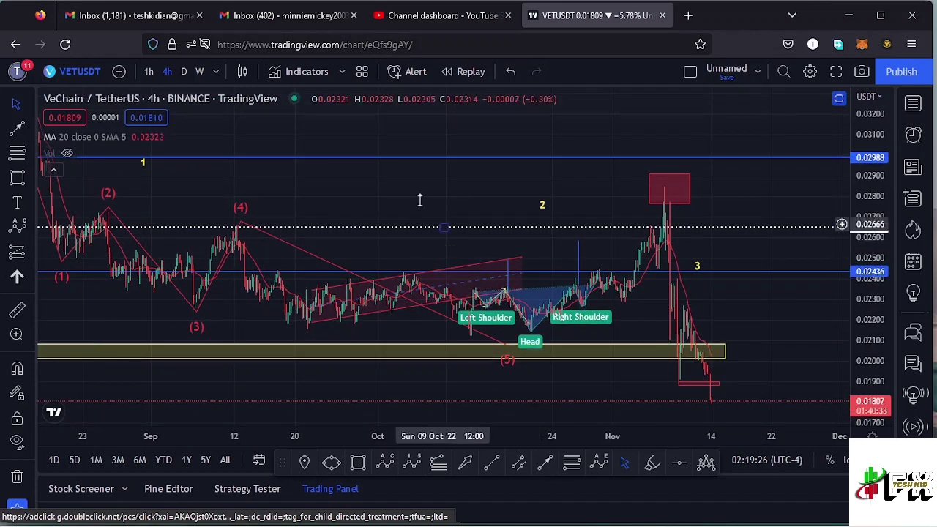
scroll(423, 210, "down", 5)
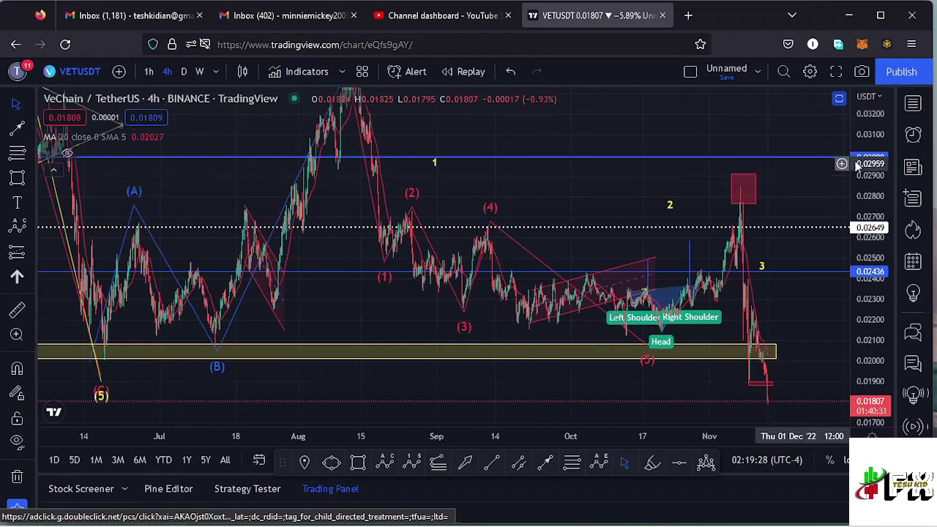
left_click_drag(870, 164, 870, 174)
scroll(635, 197, "down", 1)
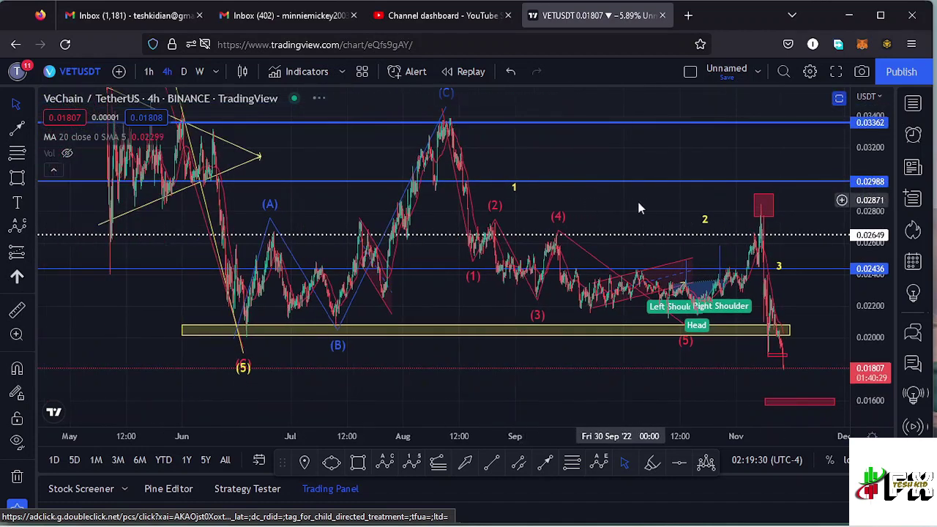
scroll(621, 199, "down", 1)
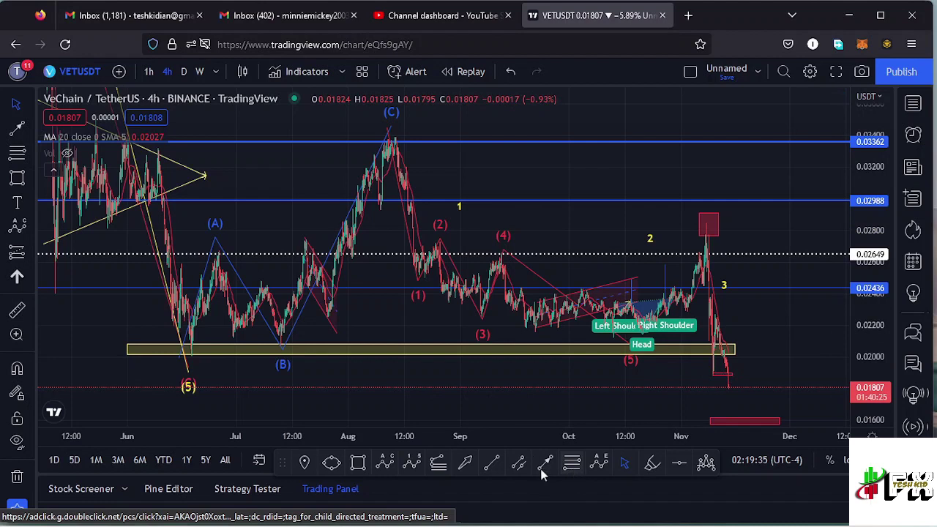
Draw a trend-based Fib extension from the (C) peak through the (3) low to near 0.02845
left_click(438, 460)
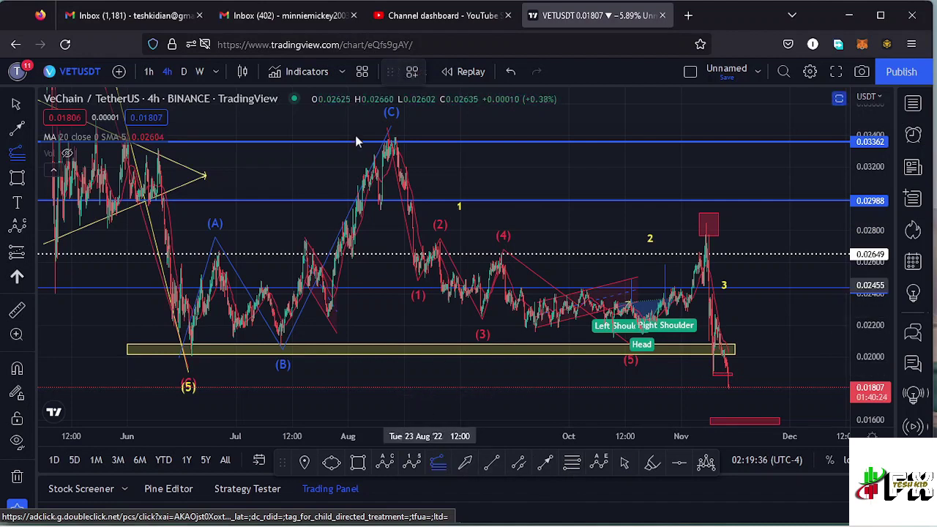
left_click(394, 139)
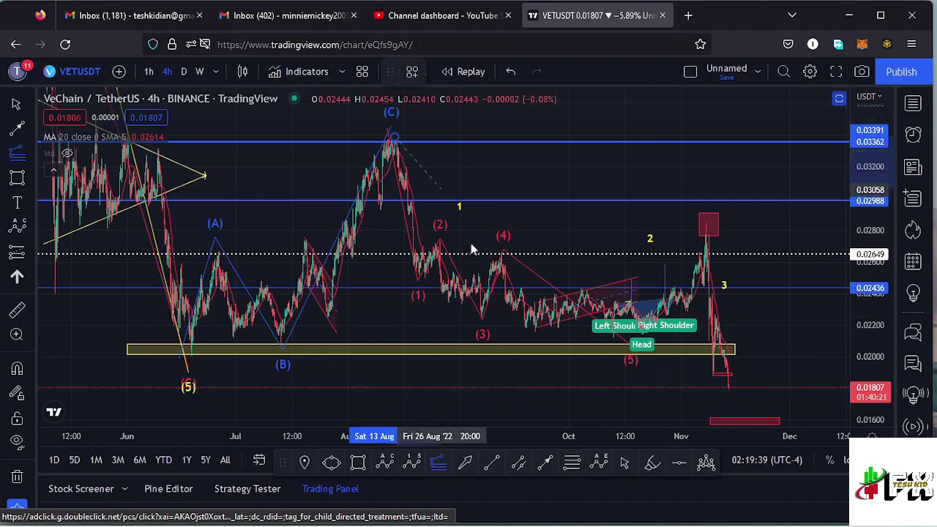
left_click(534, 334)
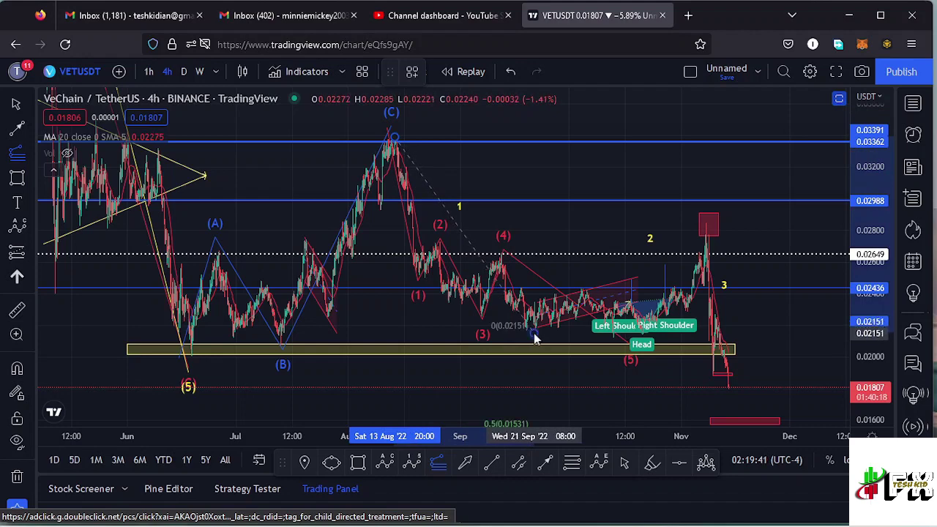
left_click(785, 223)
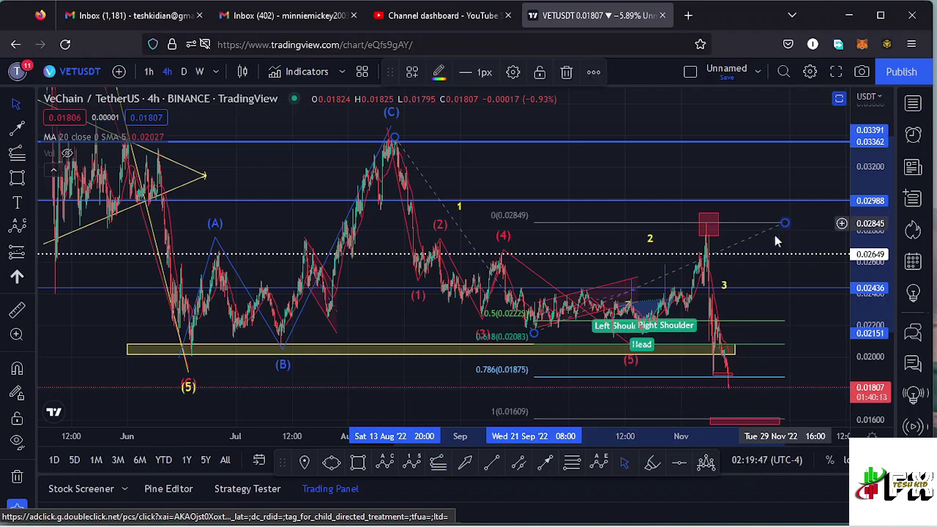
Nudge the extension's middle anchor right so its 1 level sits near 0.01574
left_click(596, 387)
left_click_drag(595, 387, 572, 371)
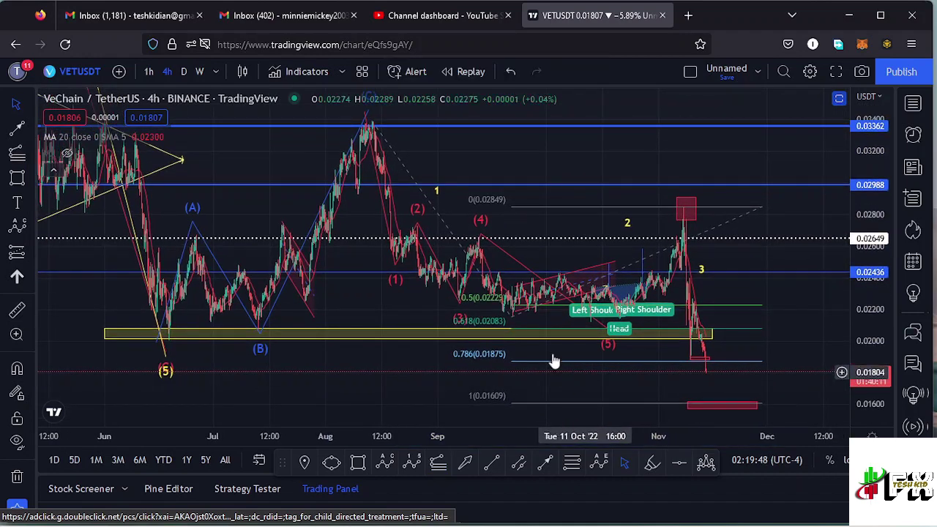
left_click_drag(511, 318, 593, 328)
left_click_drag(799, 336, 728, 313)
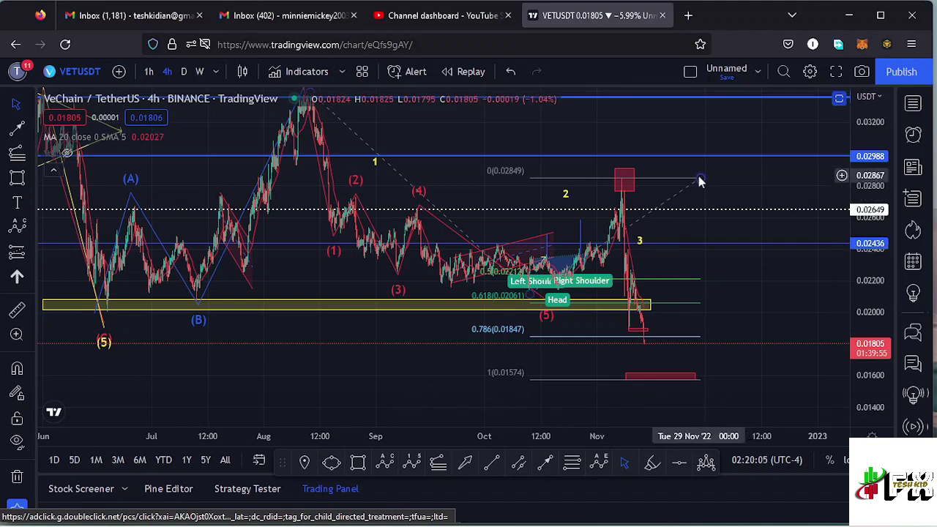
Zoom in on the recent November candles and check the short red line beneath them
scroll(623, 300, "up", 5)
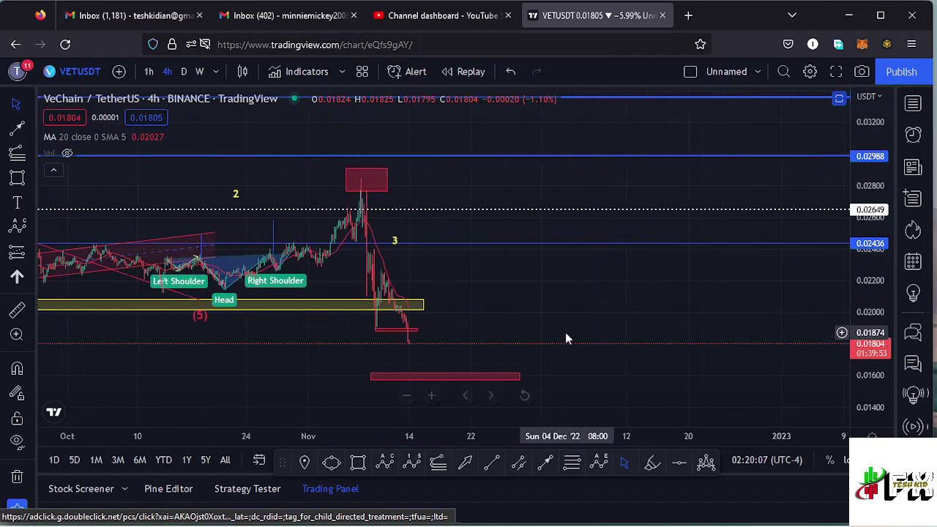
scroll(513, 322, "up", 3)
left_click_drag(469, 315, 749, 314)
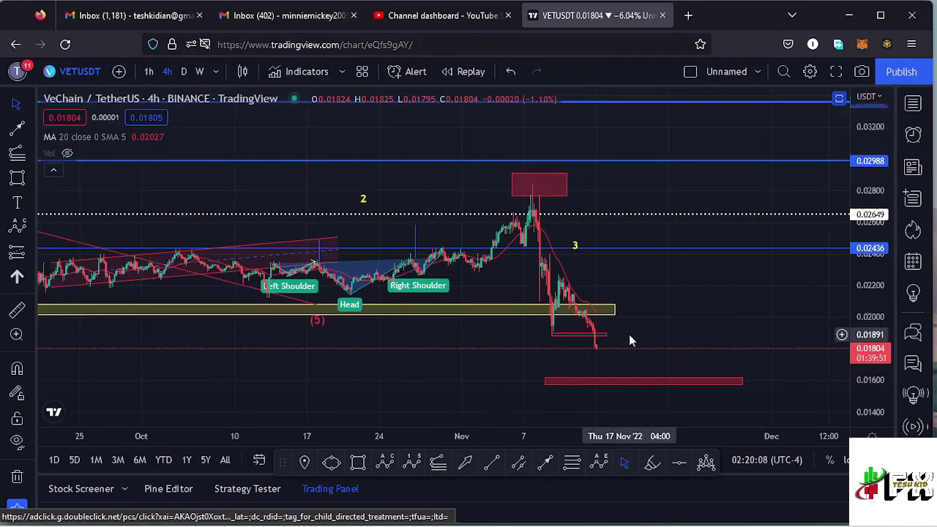
scroll(629, 335, "up", 4)
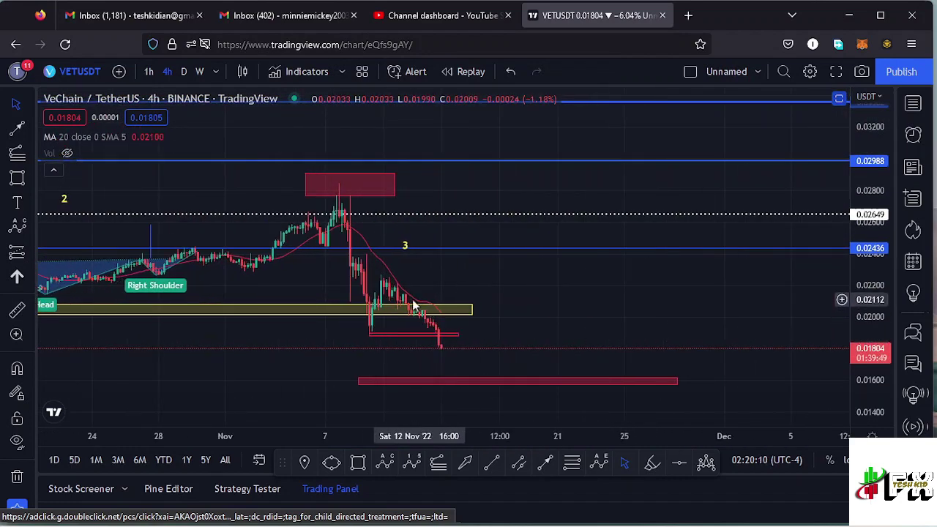
left_click(439, 335)
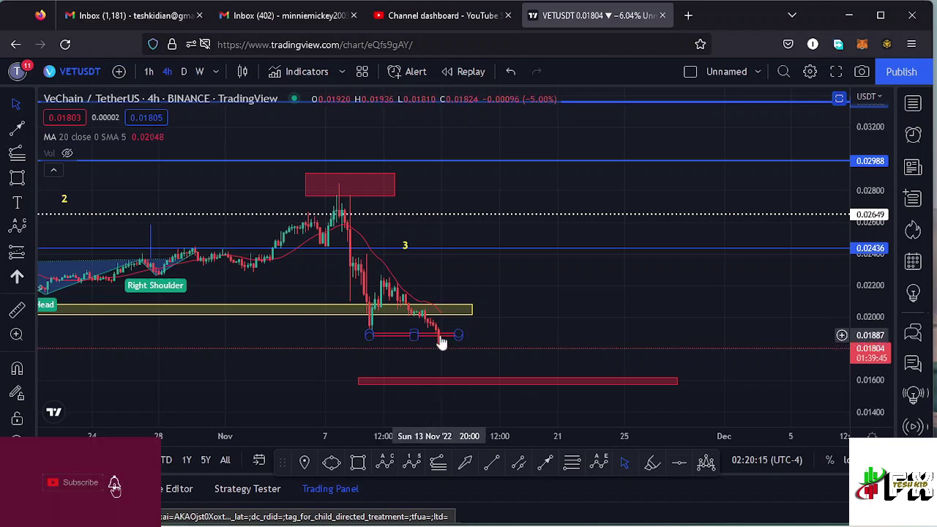
left_click(565, 320)
left_click_drag(565, 320, 647, 314)
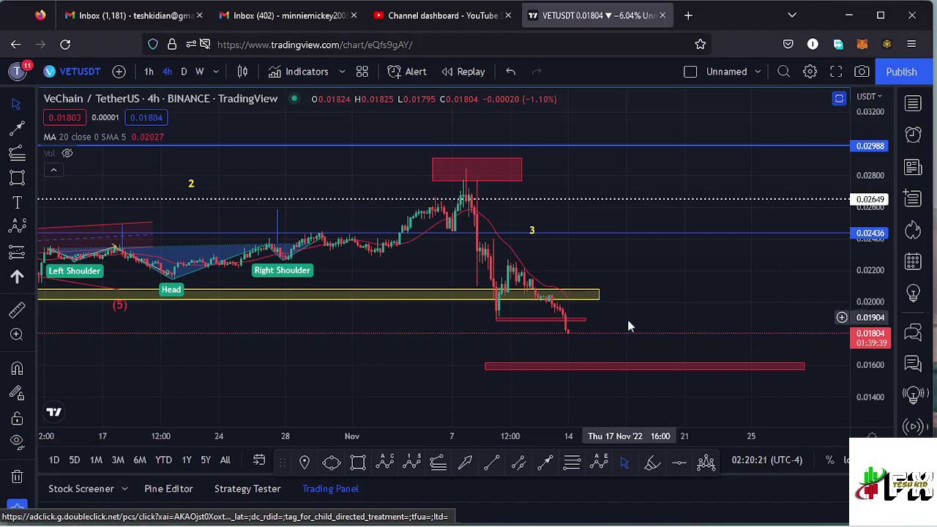
Zoom further and stretch the price scale around the latest bars
scroll(533, 339, "up", 1)
scroll(513, 319, "up", 1)
left_click_drag(513, 319, 732, 266)
left_click_drag(864, 255, 864, 296)
scroll(520, 296, "up", 2)
scroll(504, 268, "up", 1)
left_click_drag(504, 268, 445, 315)
Centre the November breakdown below the yellow zone with the top red box visible
scroll(492, 268, "up", 2)
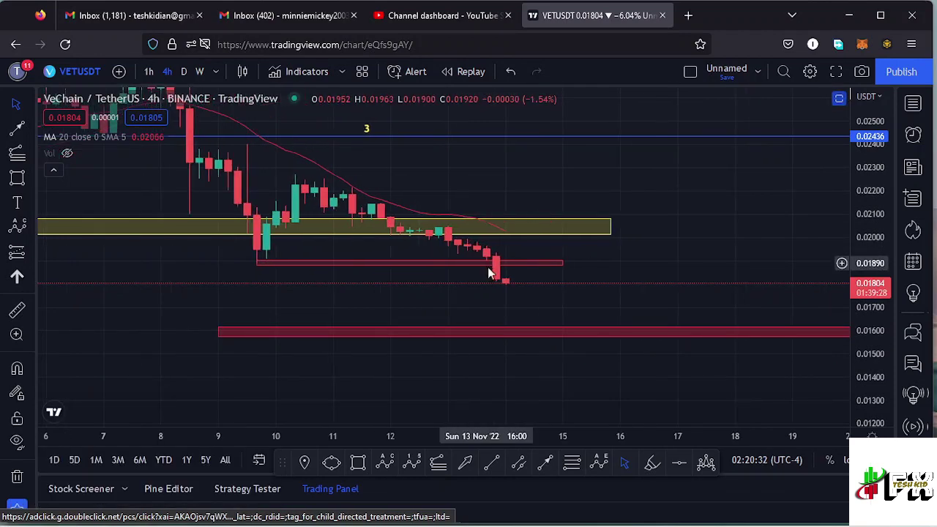
left_click_drag(629, 275, 676, 261)
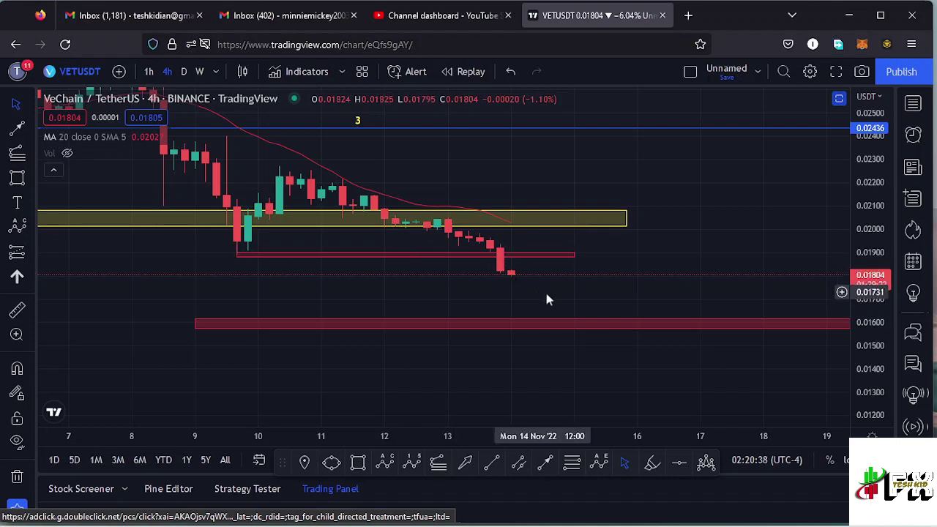
scroll(501, 300, "down", 2)
left_click_drag(525, 297, 525, 321)
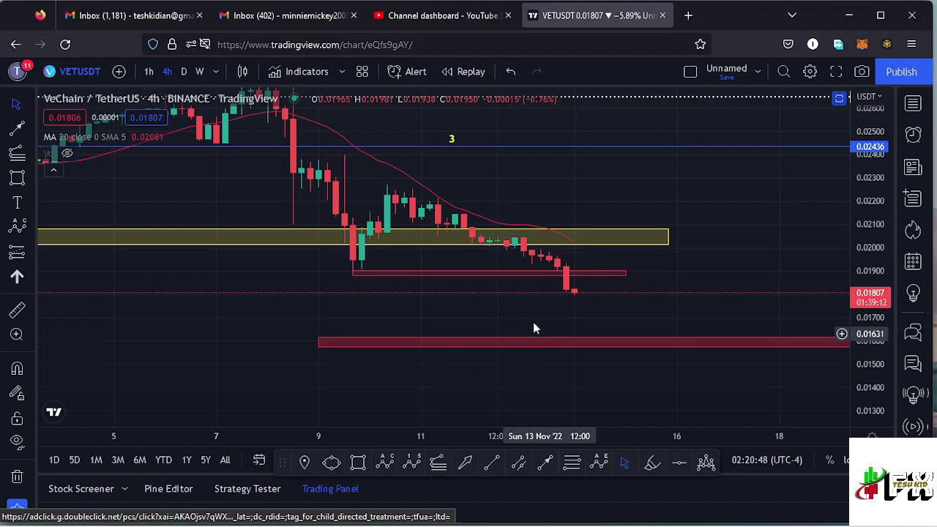
scroll(506, 309, "down", 2)
scroll(521, 314, "down", 1)
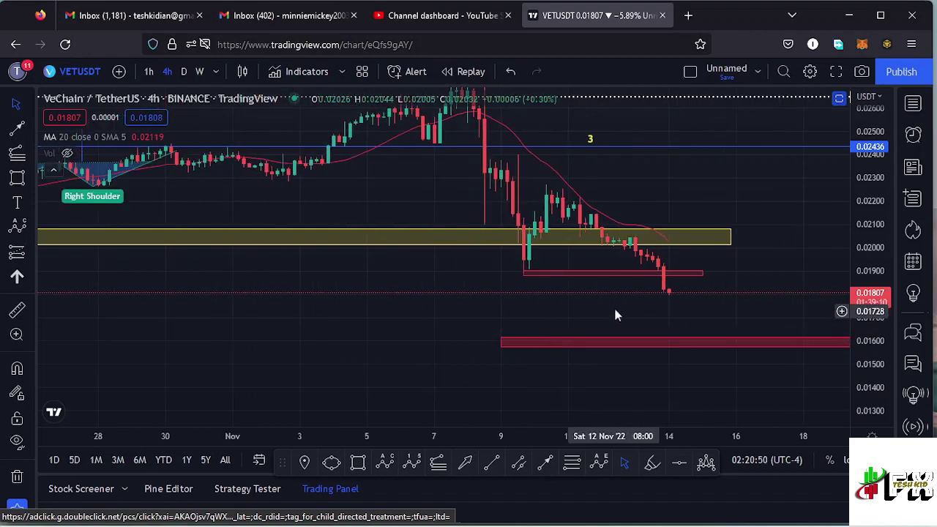
left_click_drag(607, 314, 576, 359)
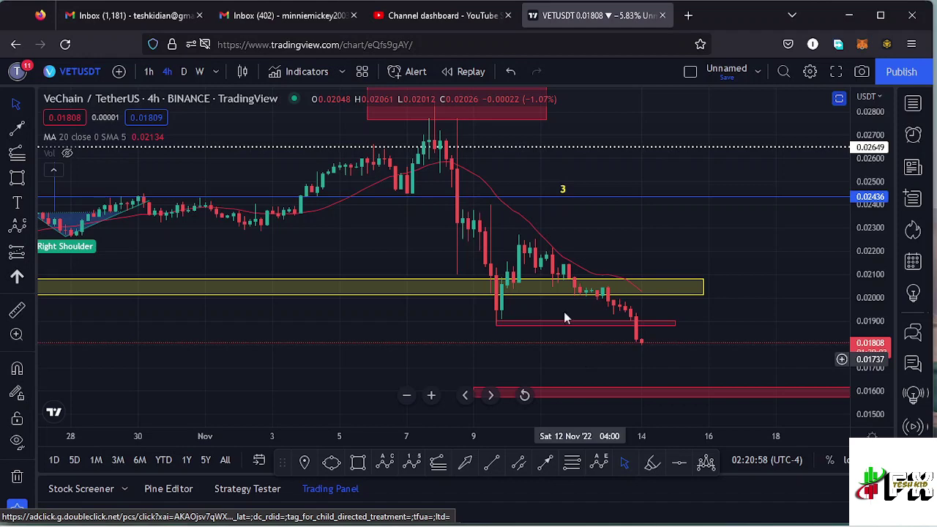
Switch to 1-hour candles with the November peak and drop in view
left_click(149, 71)
scroll(372, 284, "down", 3)
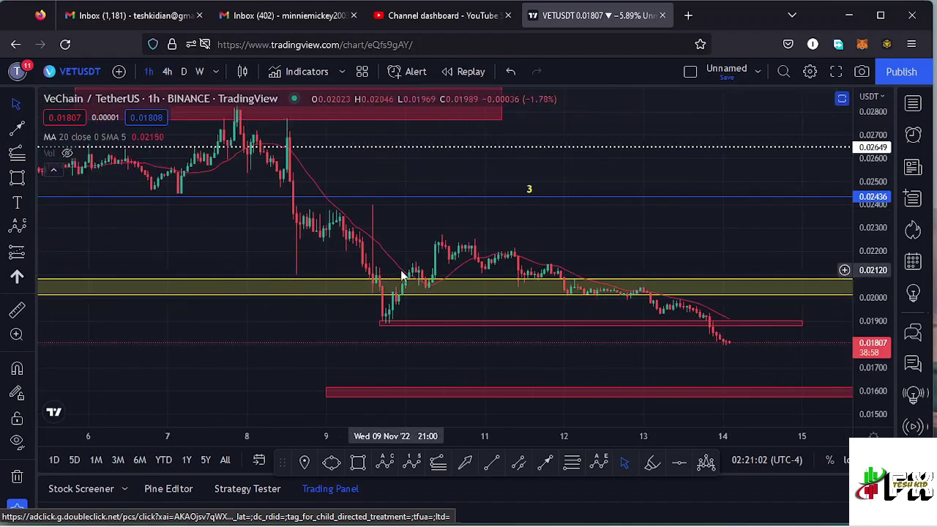
left_click_drag(533, 214, 473, 257)
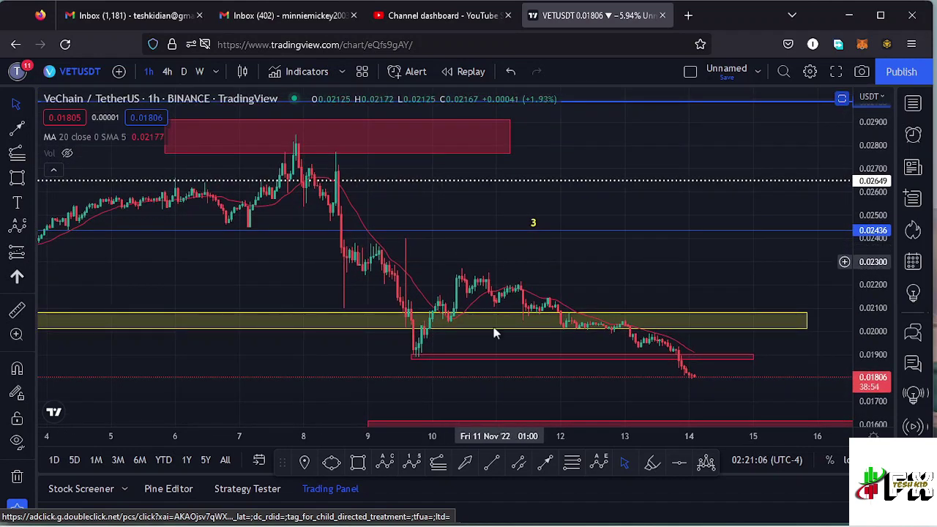
Draw an Elliott impulse (0)–(5) from the November peak, pulling (5) into the red box near 0.0163
left_click(410, 462)
left_click(298, 170)
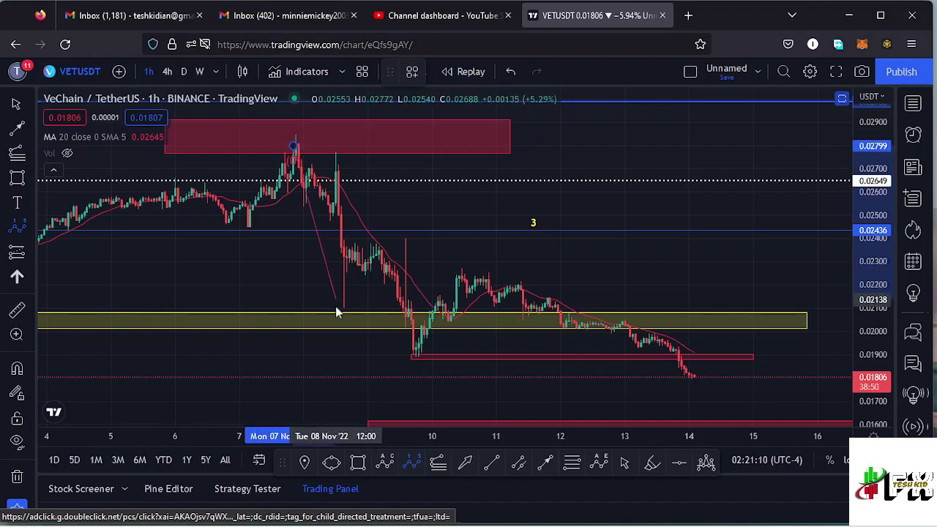
left_click(342, 309)
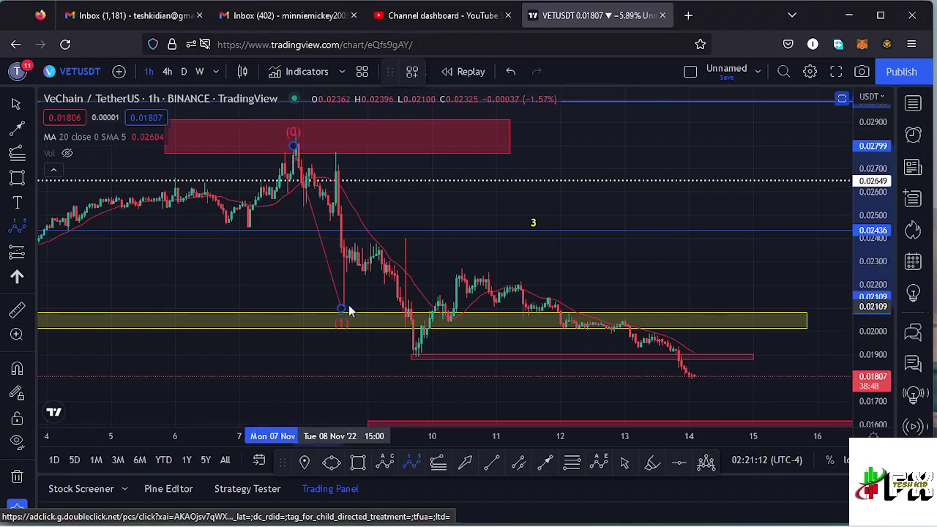
left_click(400, 236)
left_click(424, 352)
left_click(462, 266)
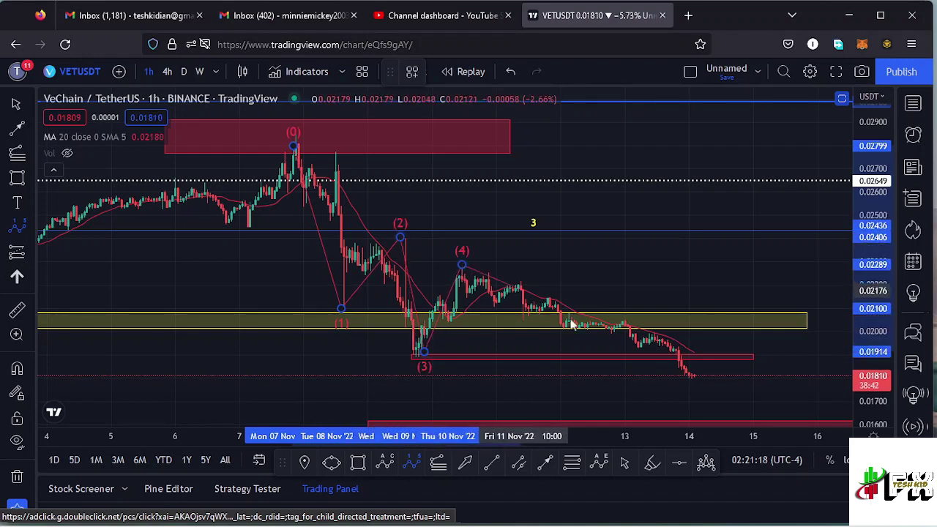
left_click(689, 378)
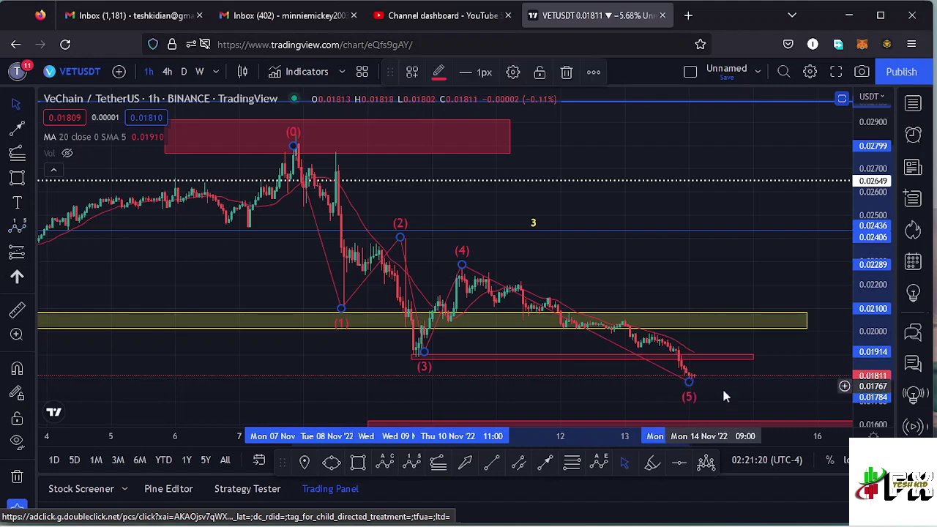
mouse_move(740, 395)
left_mouse_down()
mouse_move(709, 342)
mouse_move(664, 342)
mouse_move(679, 375)
left_mouse_up()
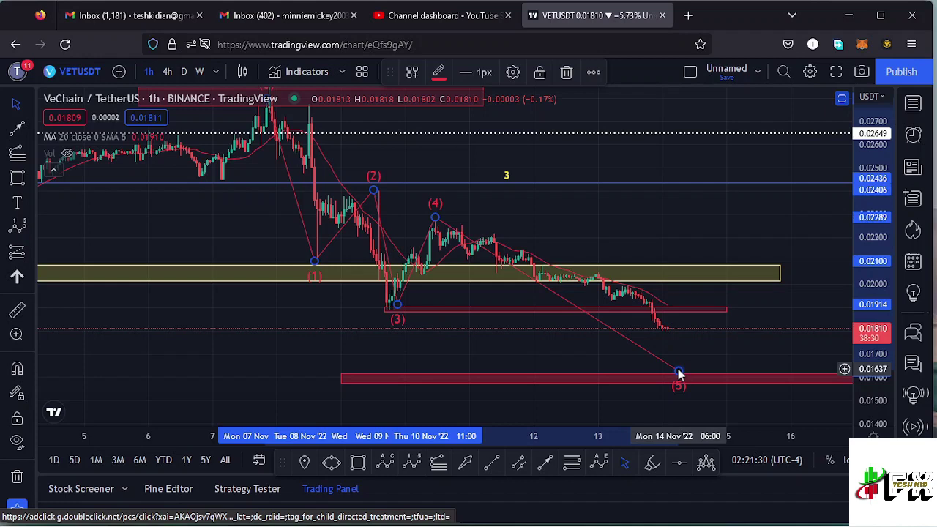
left_click_drag(699, 343, 634, 371)
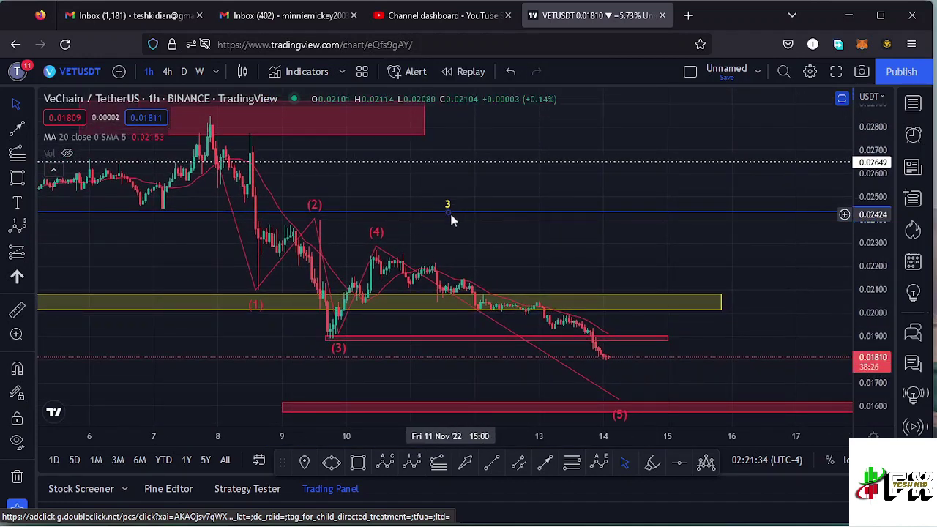
Return to 4-hour candles and fit the price scale to the drawings
left_click(169, 76)
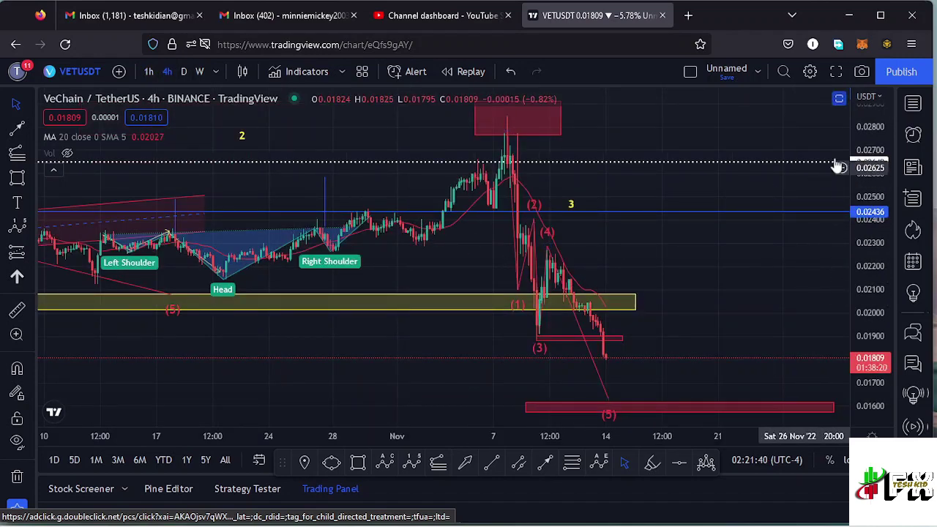
left_click_drag(870, 176, 866, 213)
scroll(510, 263, "up", 3)
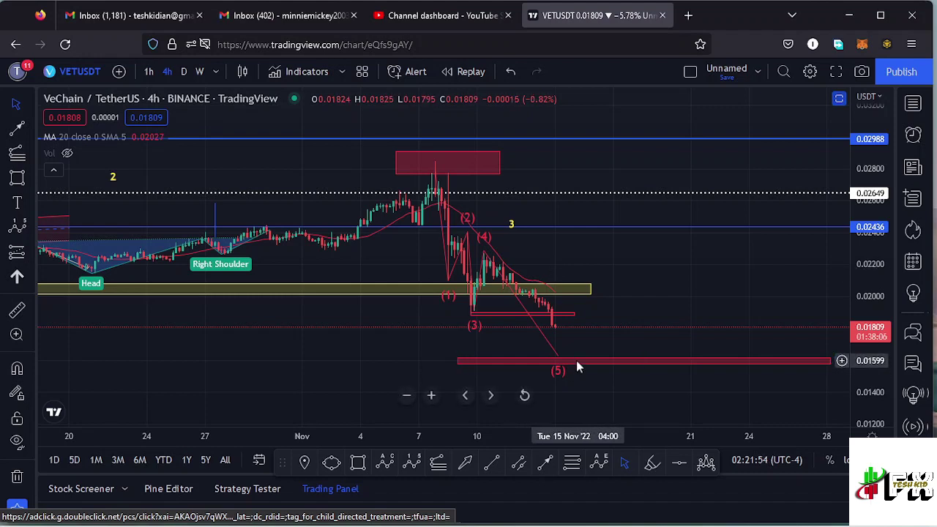
Draw a trial Fib retracement from the top box high to 0.01577, then delete it
left_click(573, 469)
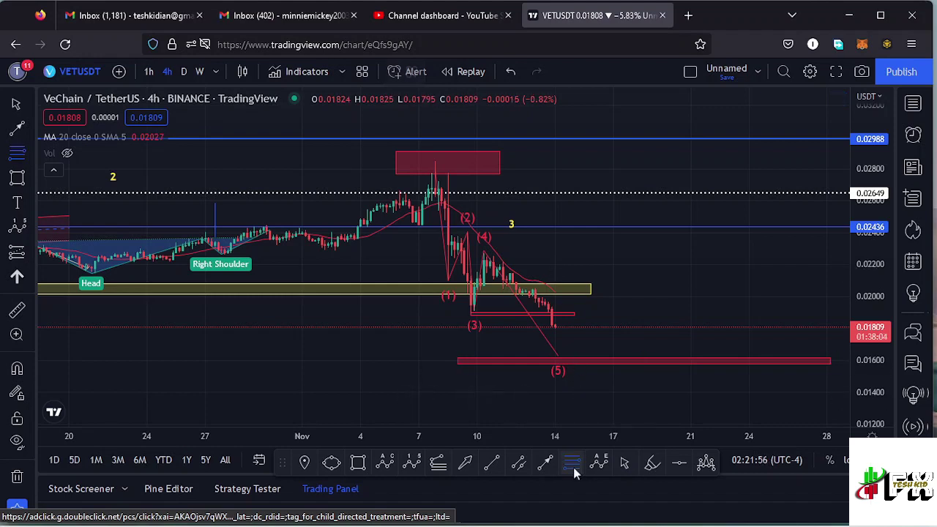
left_click(434, 160)
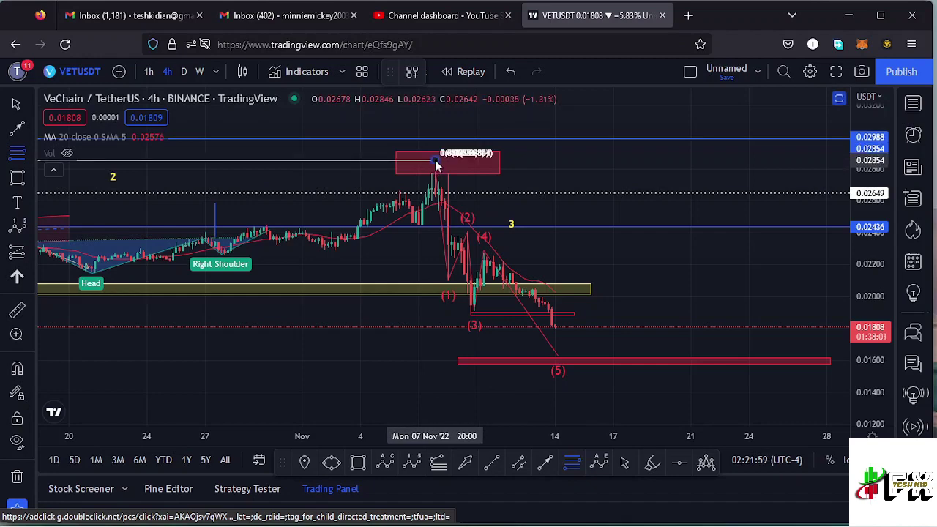
left_click(681, 370)
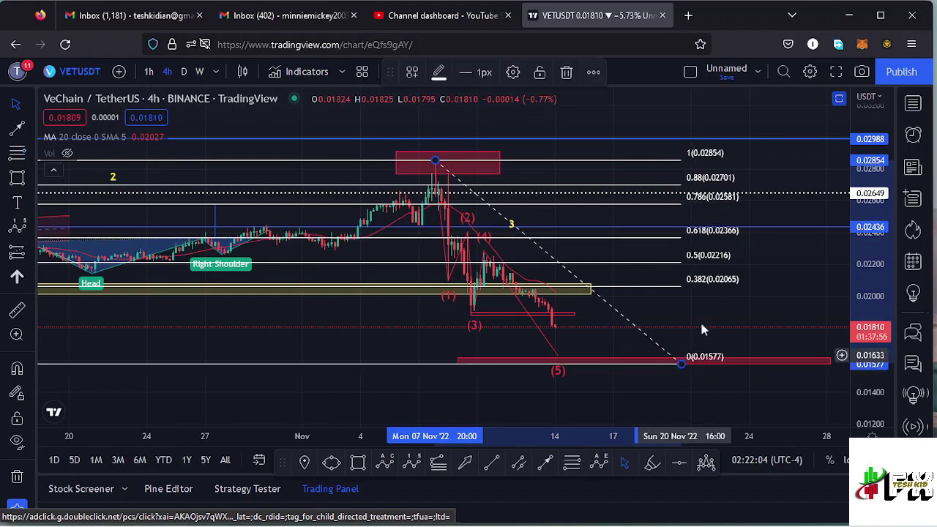
left_click_drag(718, 304, 665, 314)
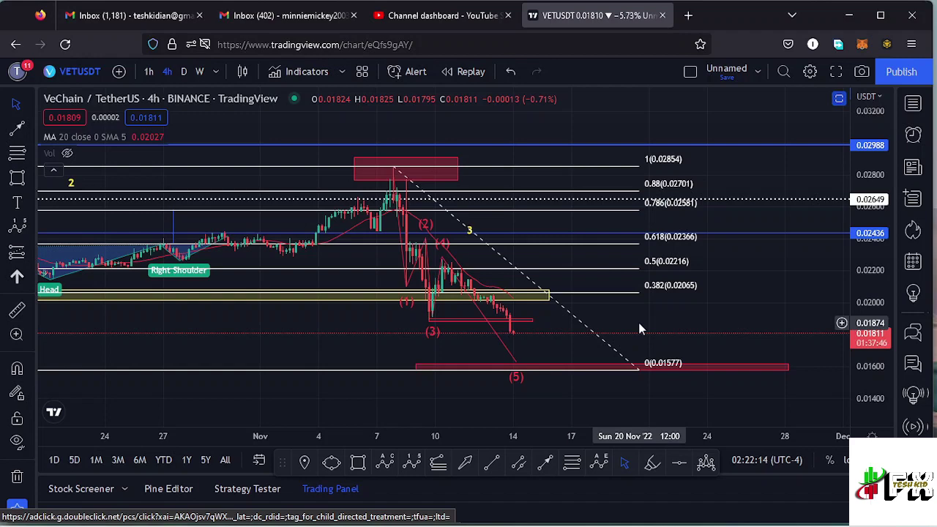
left_click(640, 366)
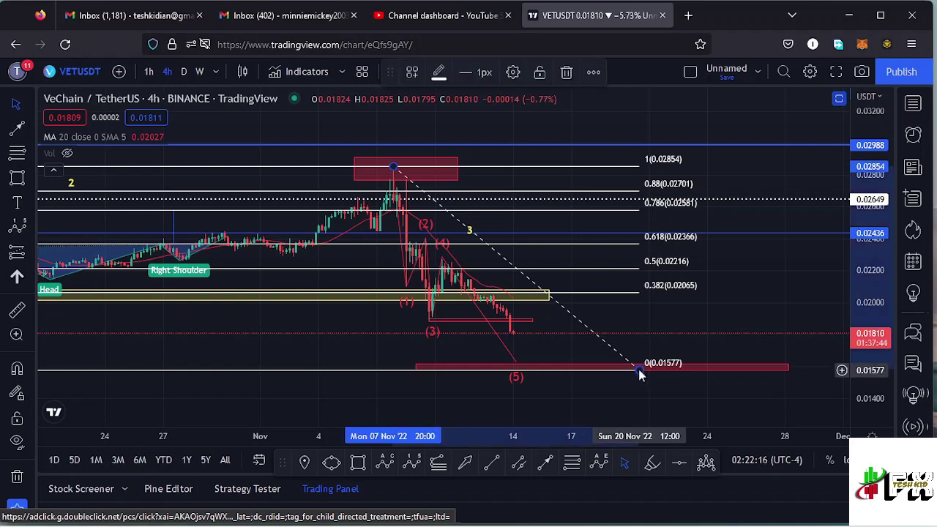
key("Delete")
scroll(544, 354, "up", 2)
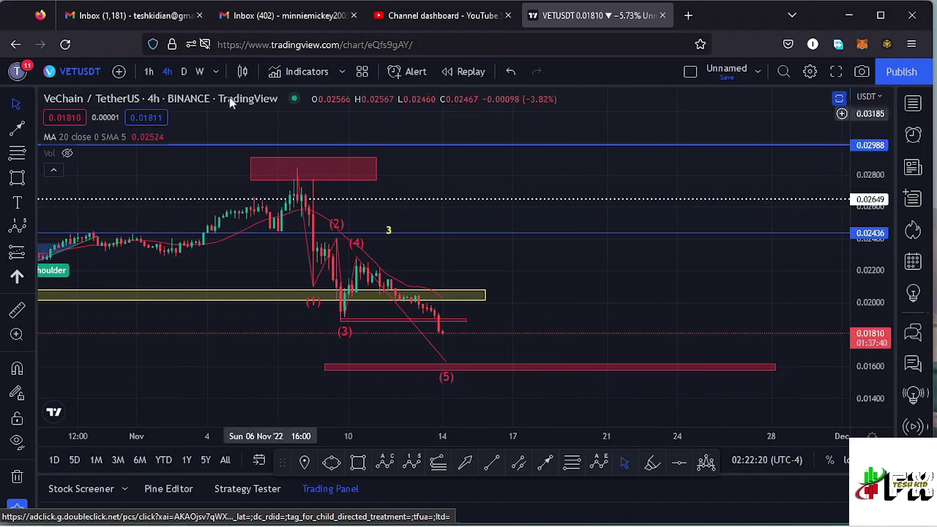
Restore the RSI and MACD panes, review RSI maximized, then return it to normal size
left_click(838, 99)
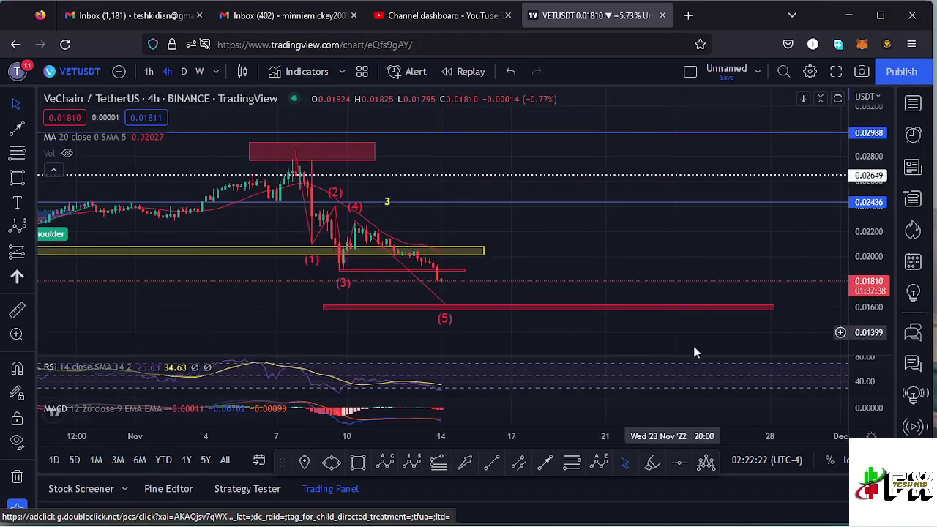
left_click(837, 367)
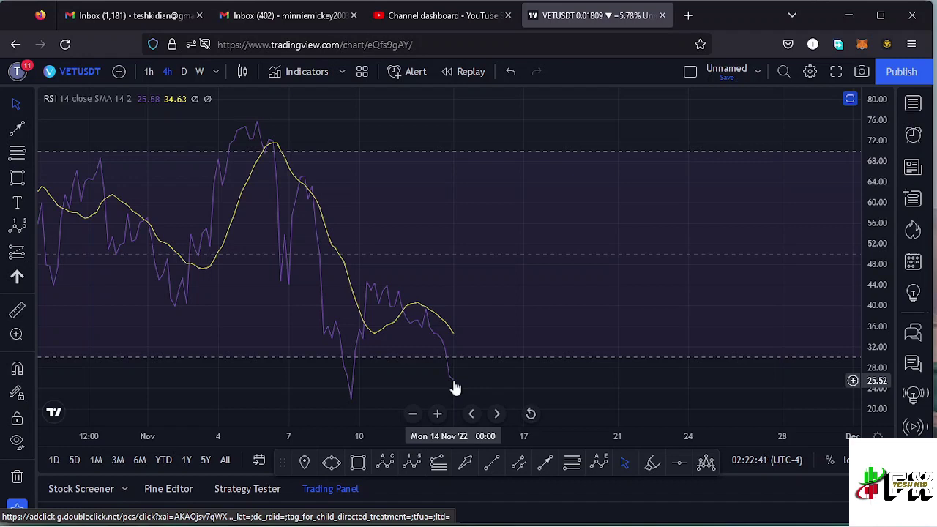
left_click(850, 98)
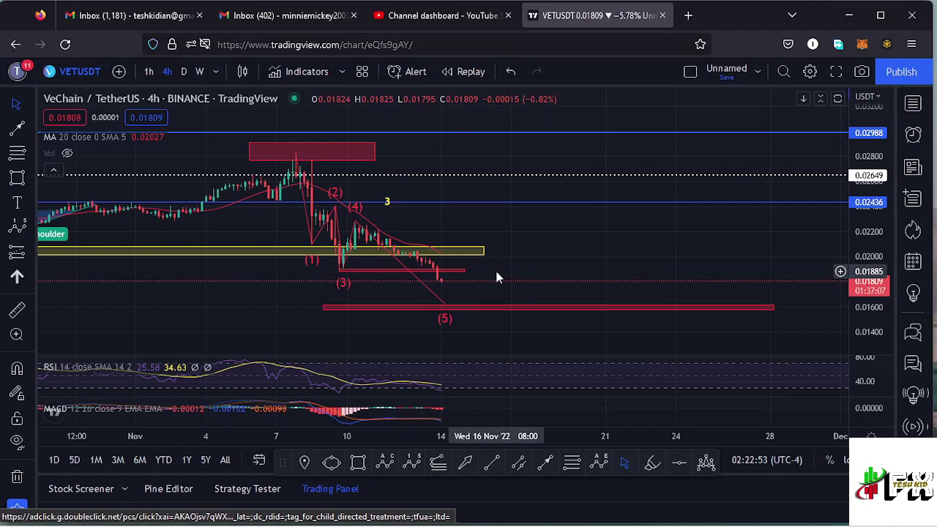
Pan and zoom to the latest bars, showing MACD at -0.00102 below its -0.00090 signal
left_click_drag(495, 268, 571, 258)
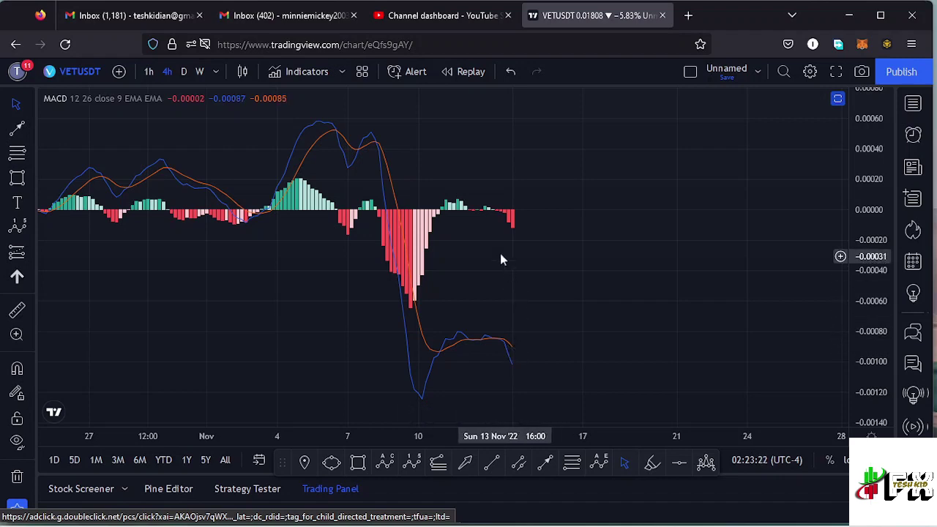
scroll(498, 264, "up", 2)
left_click_drag(433, 288, 573, 266)
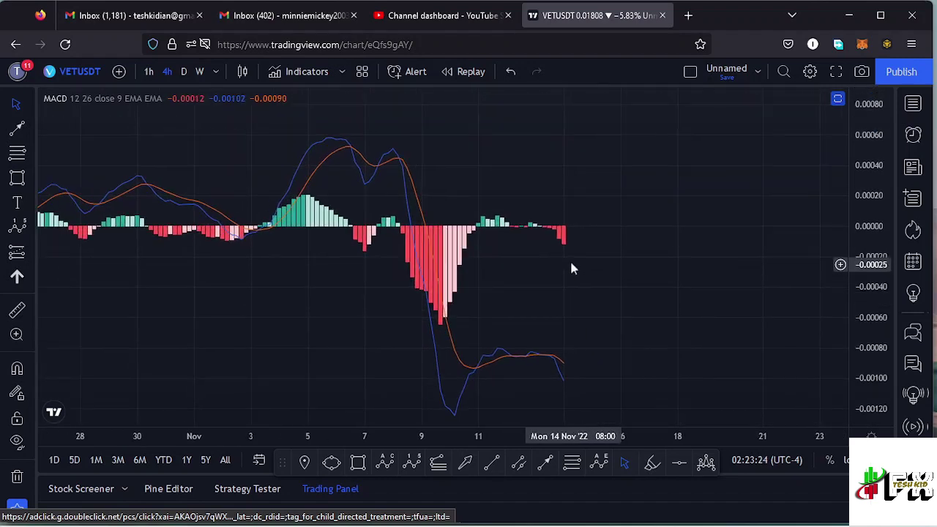